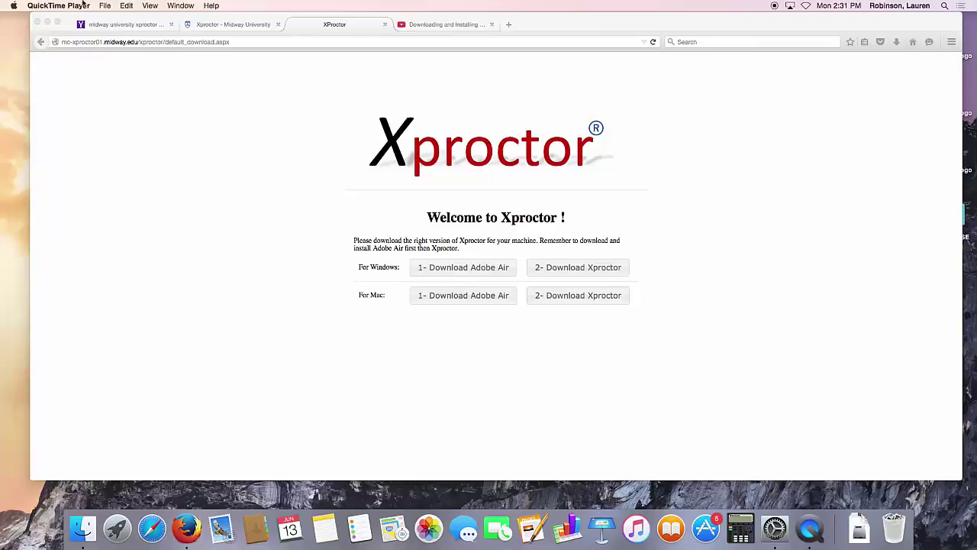
- Save the Mac Adobe AIR zip and open it from Firefox's downloads list
click(232, 42)
click(232, 42)
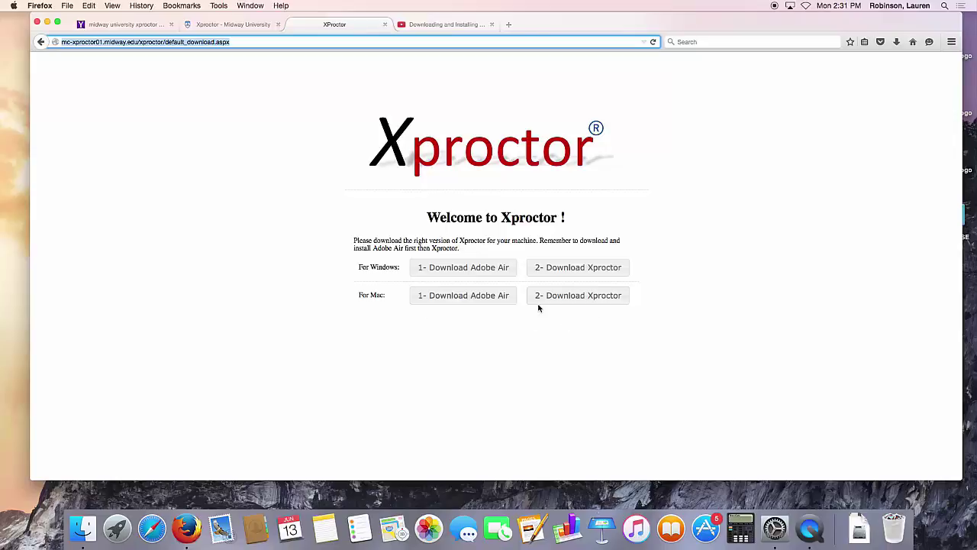
click(458, 297)
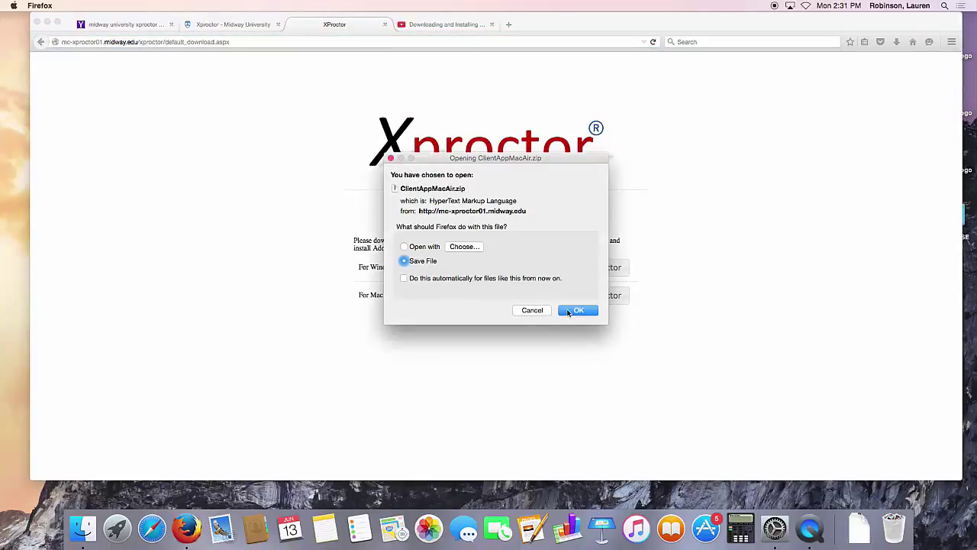
click(578, 310)
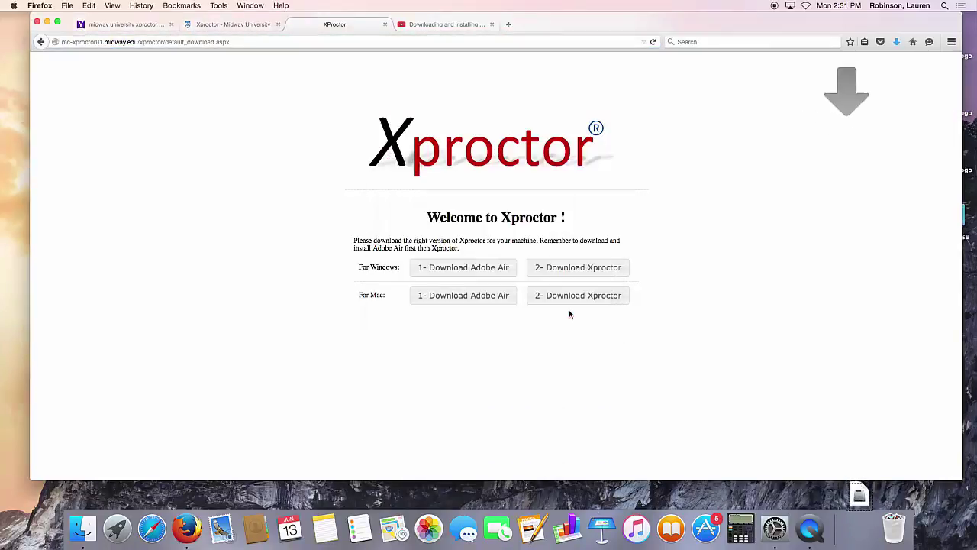
click(896, 42)
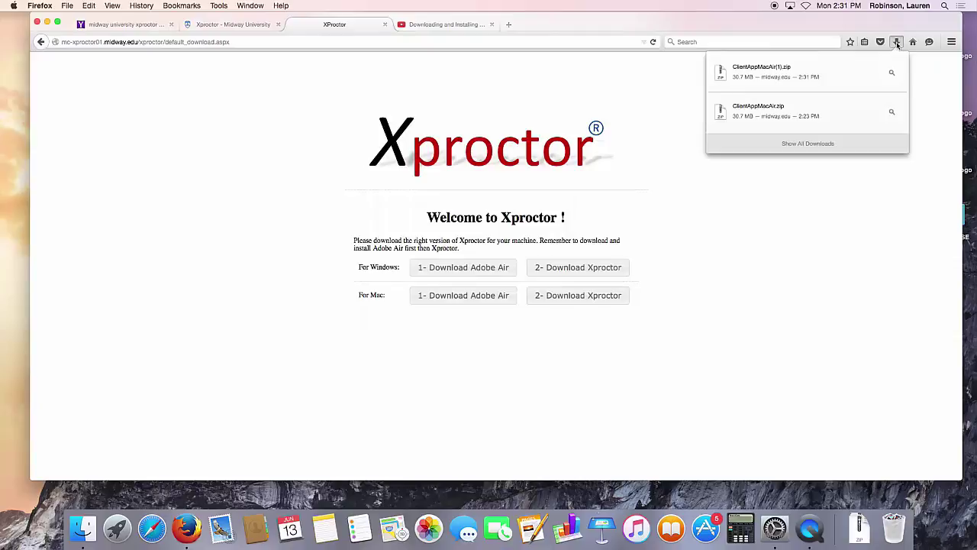
click(839, 73)
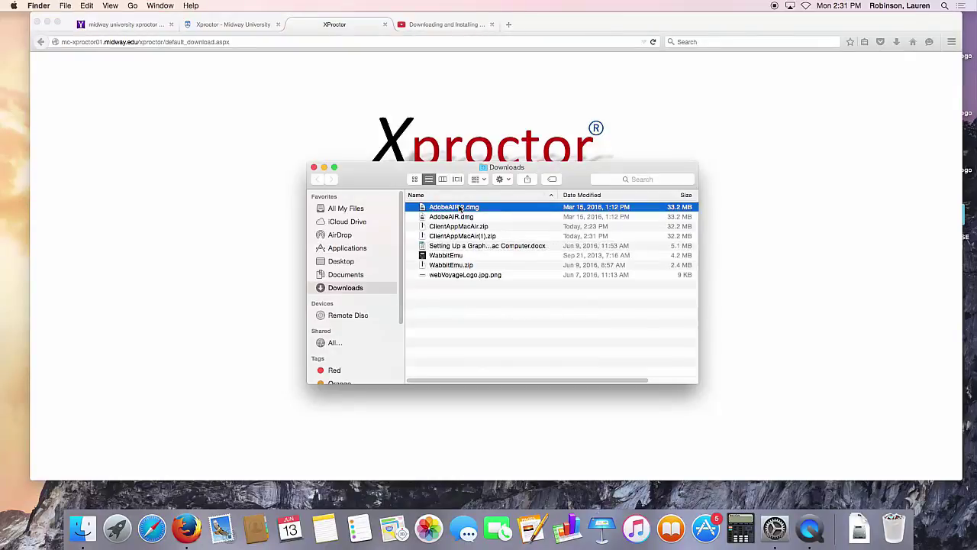
- Mount AdobeAIR 2.dmg and launch the Adobe AIR Installer, confirming the downloaded-app warning
double_click(461, 207)
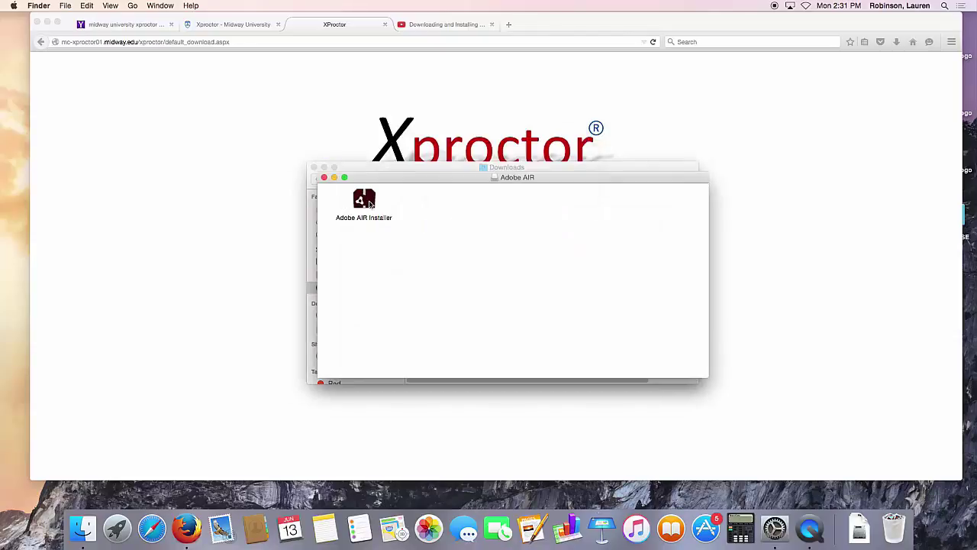
double_click(364, 200)
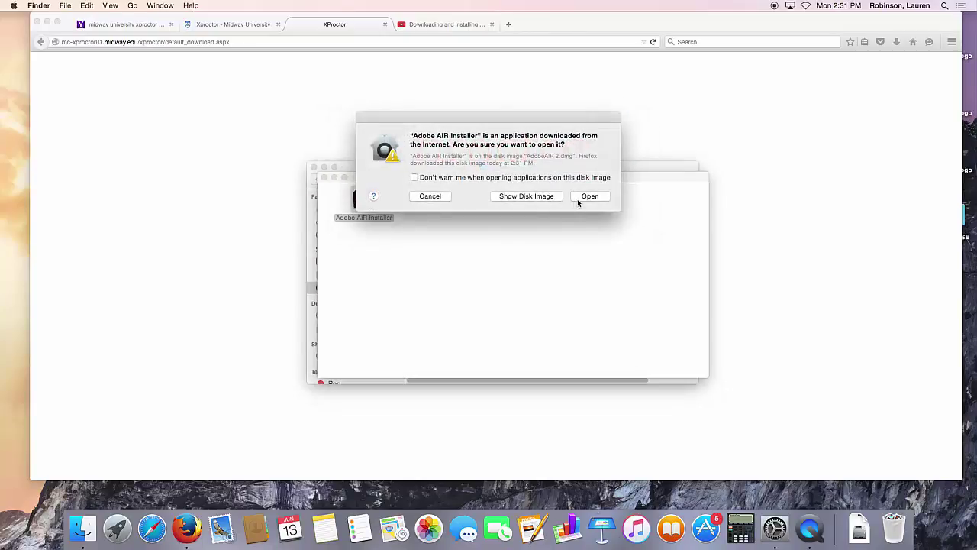
click(578, 200)
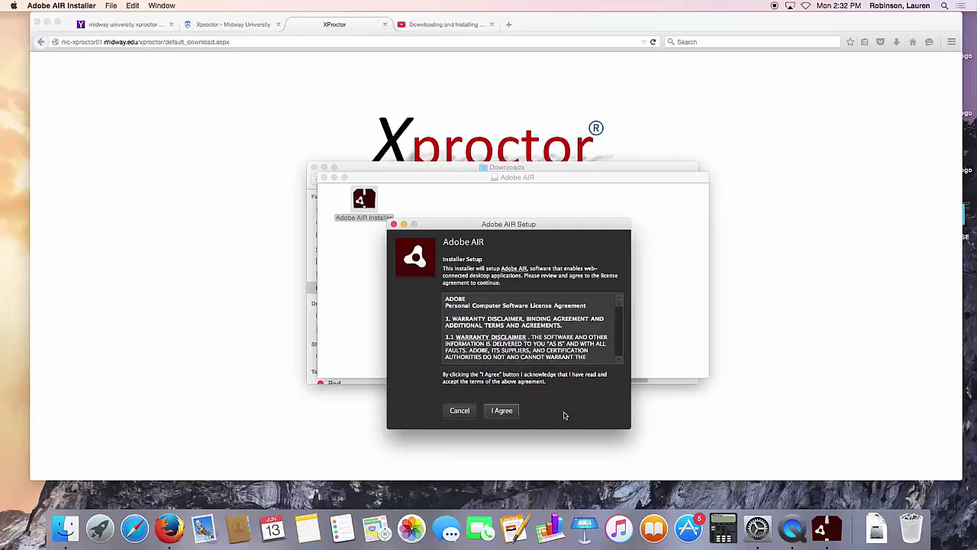
- Accept the licence, authorise with the account password, and finish installing Adobe AIR
click(503, 410)
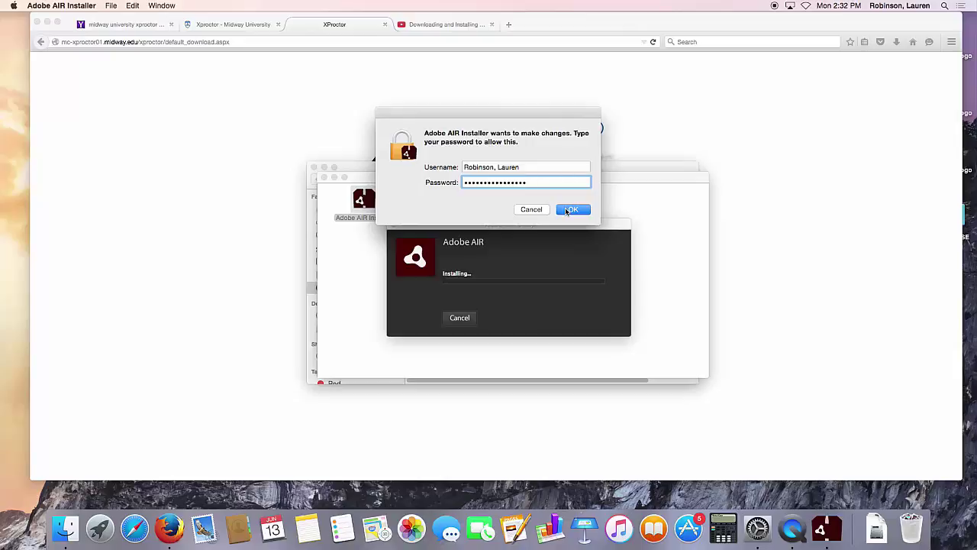
click(566, 211)
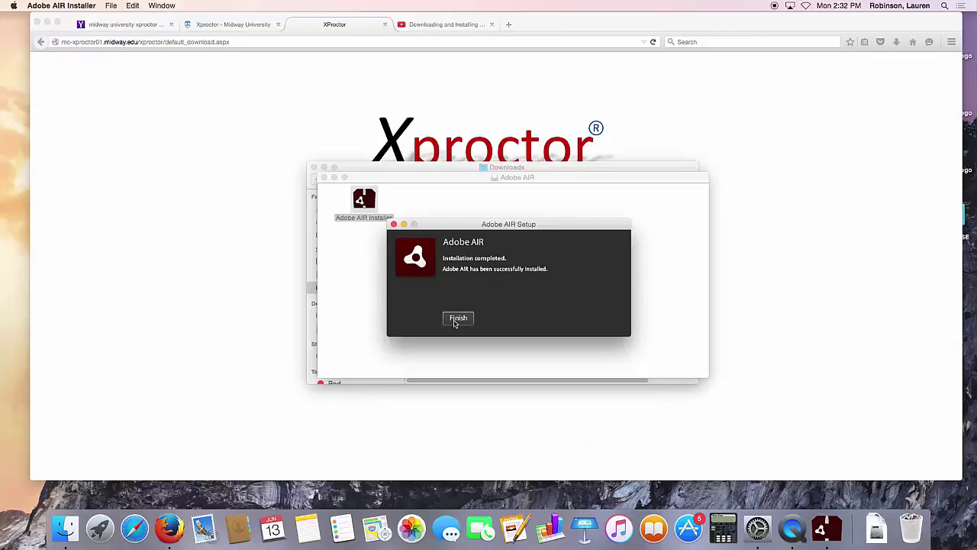
click(456, 318)
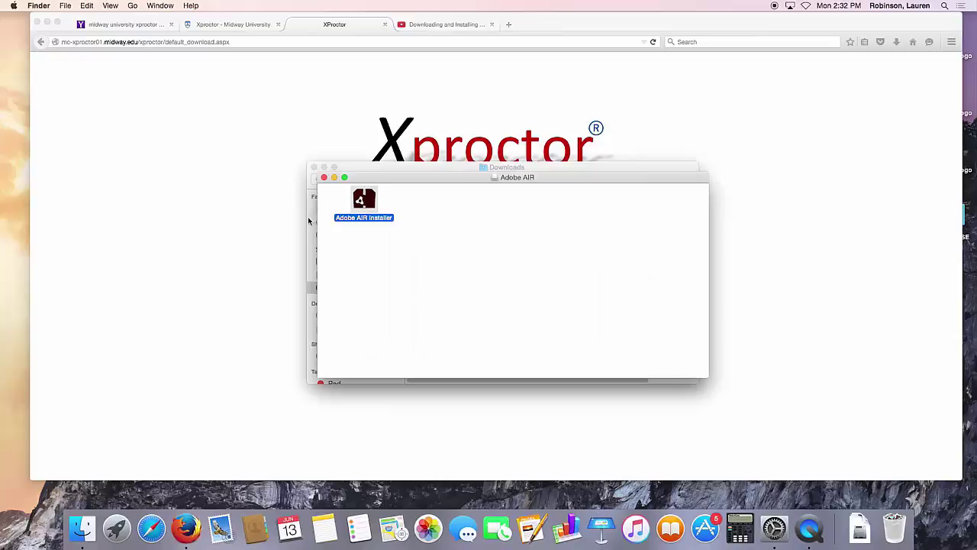
- Close the Finder windows and save the Mac Xproctor zip from Firefox
click(324, 178)
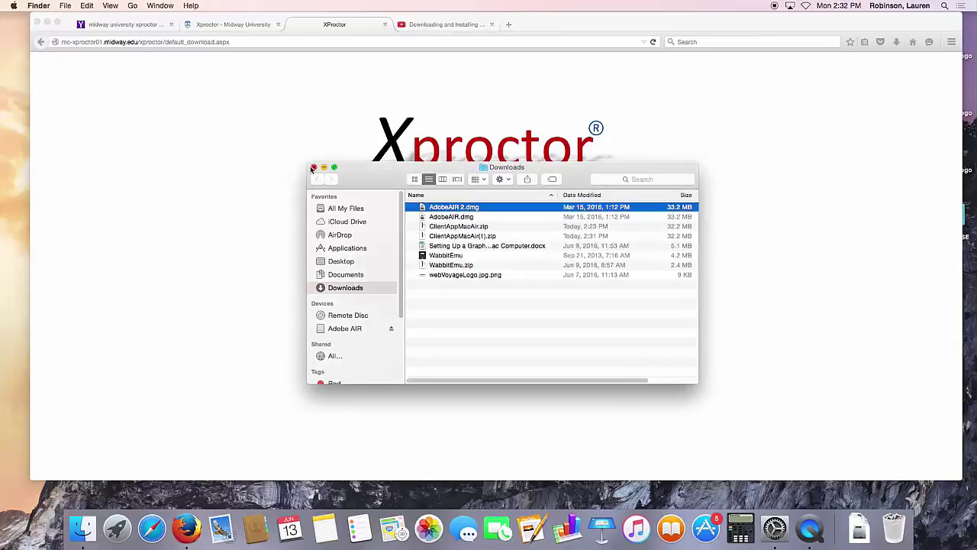
click(313, 166)
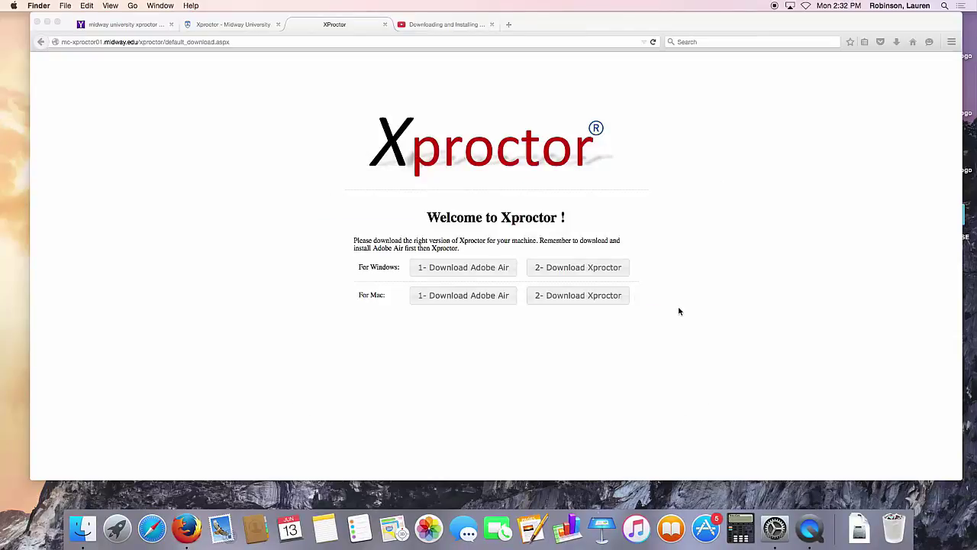
click(568, 298)
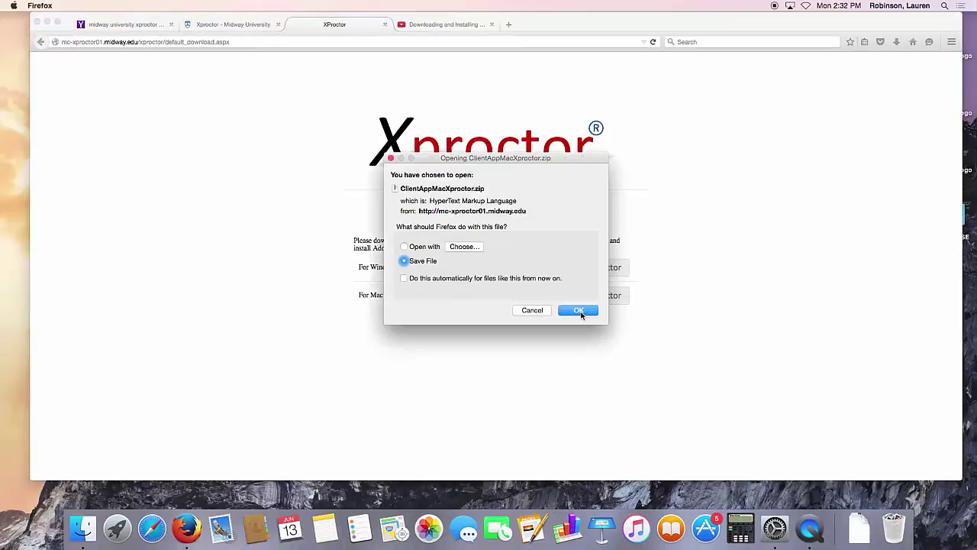
click(579, 311)
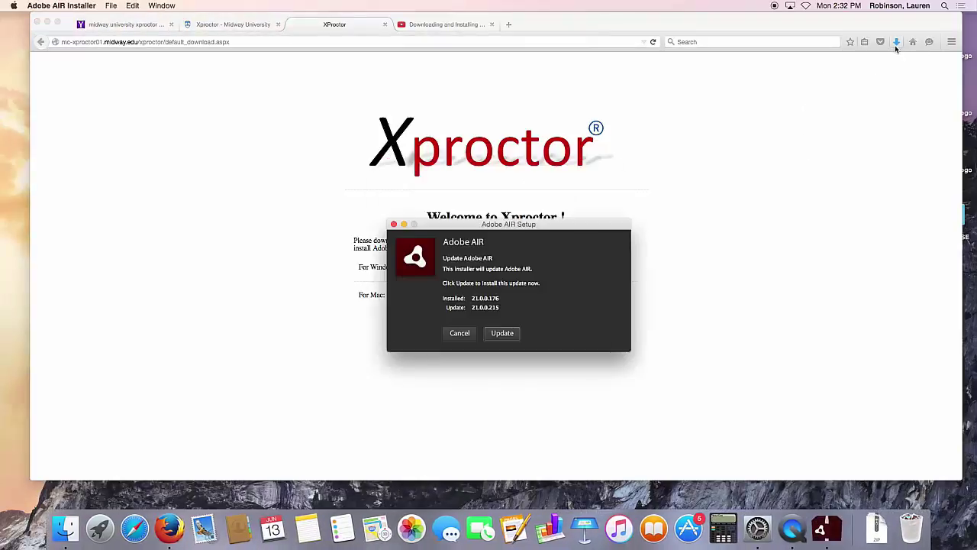
- Open ClientAppMacXproctor.zip from Firefox's downloads list to mount Xproctor.dmg
click(894, 43)
click(894, 44)
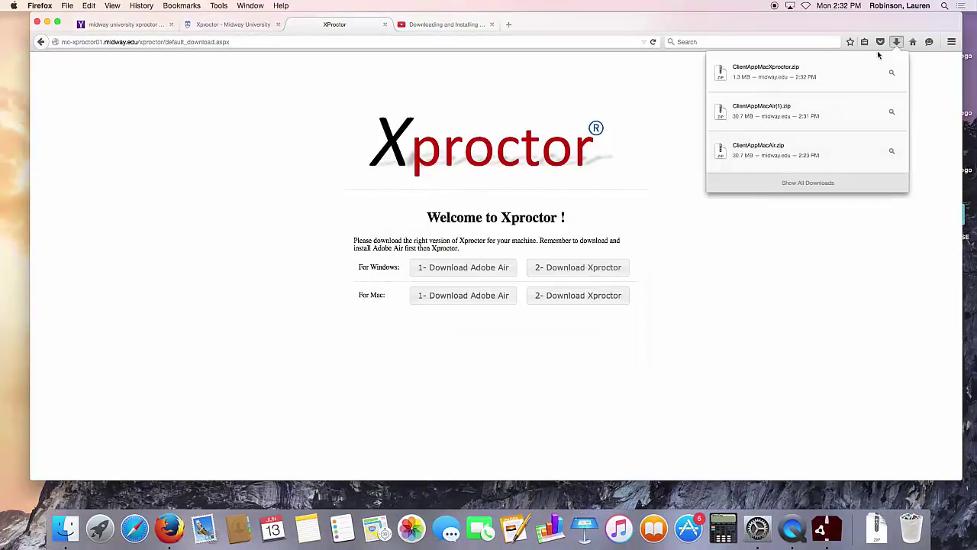
click(794, 72)
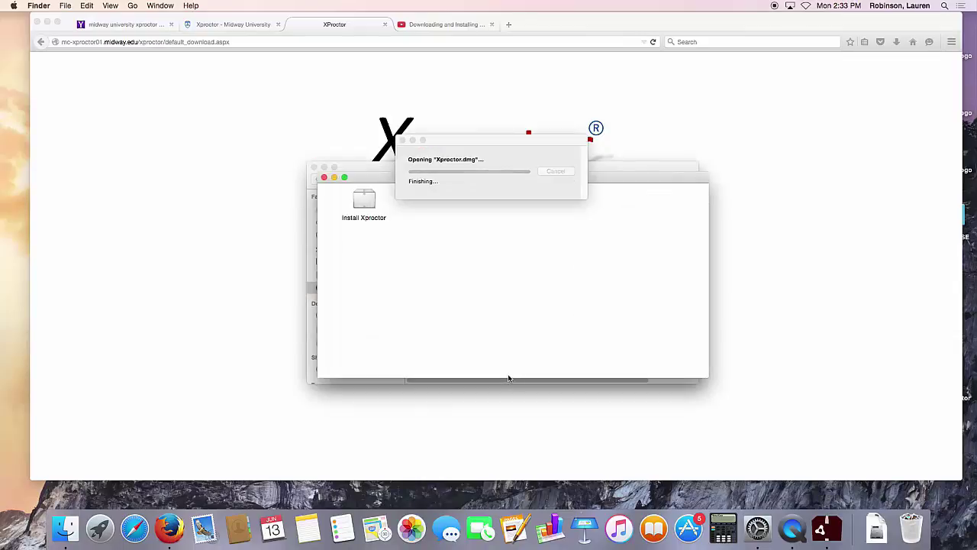
- Try running Install Xproctor, dismiss the unidentified-developer block, and bring System Preferences forward
double_click(364, 208)
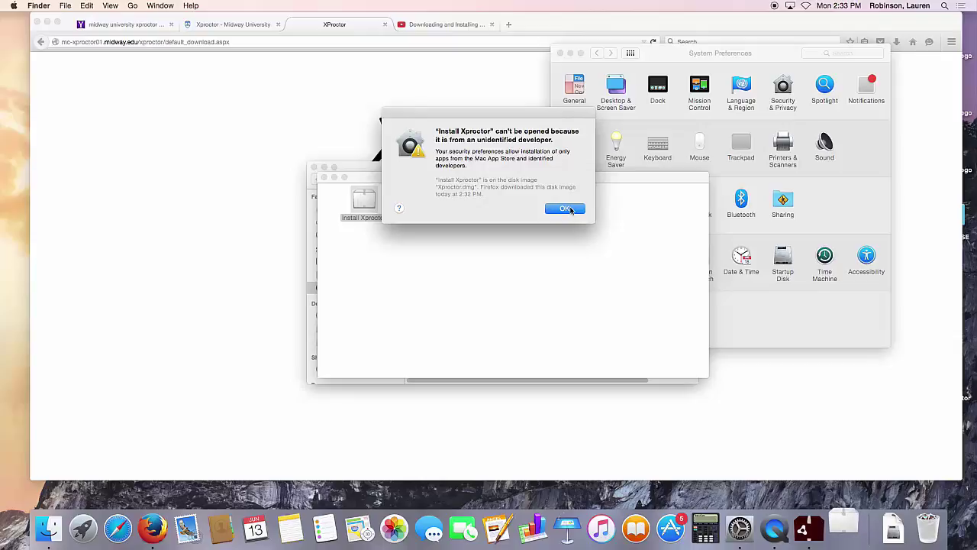
click(565, 208)
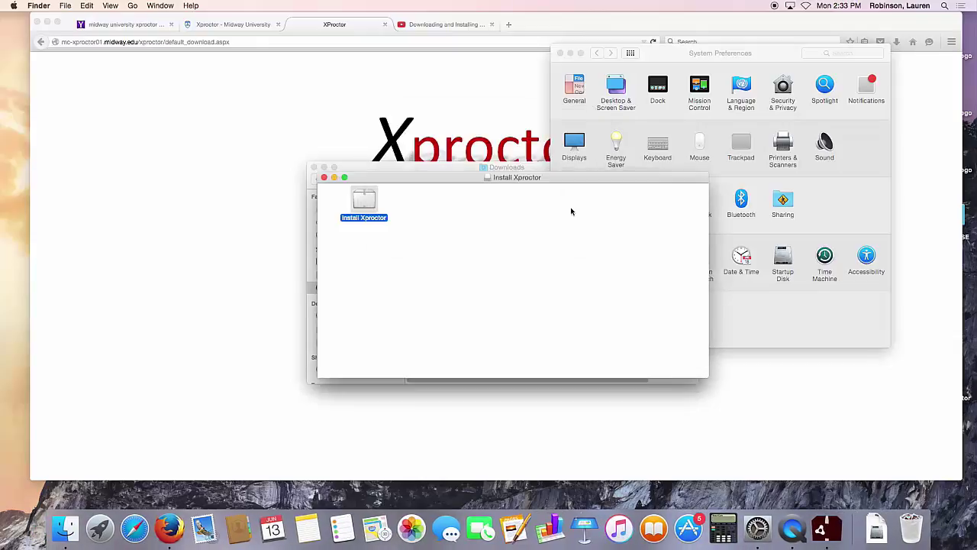
drag(763, 56, 532, 80)
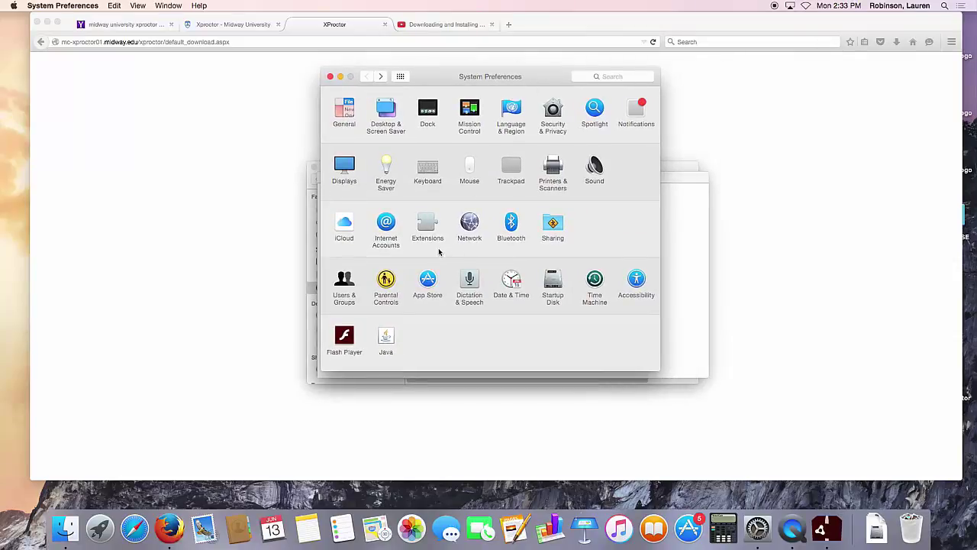
- Unlock Security & Privacy with the admin password and allow apps downloaded from Anywhere
click(552, 122)
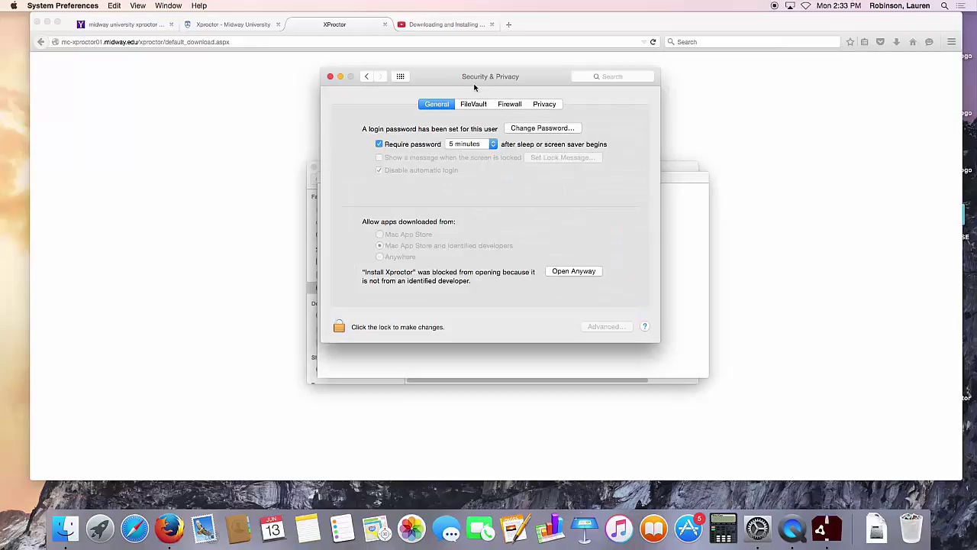
click(337, 328)
text(•••••••••••••)
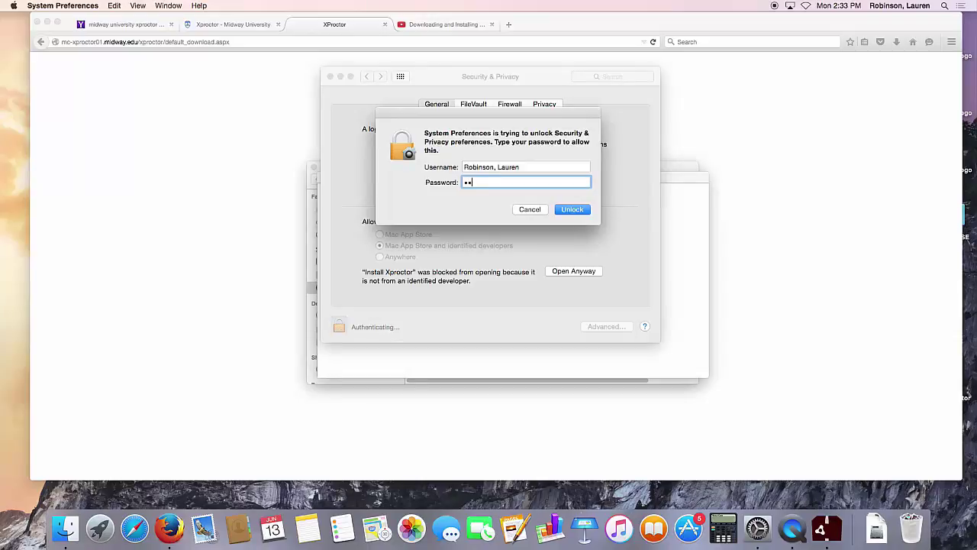
text(•••)
key(Return)
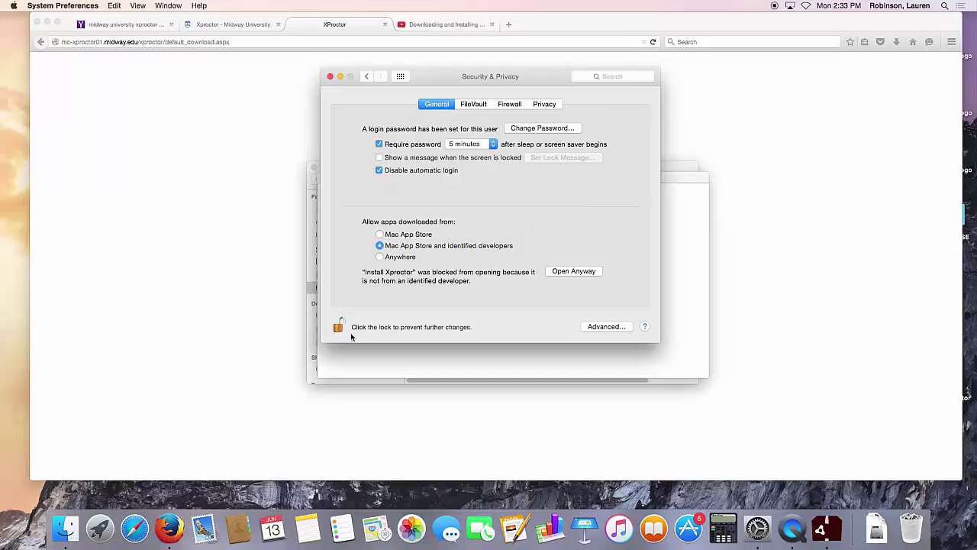
click(380, 258)
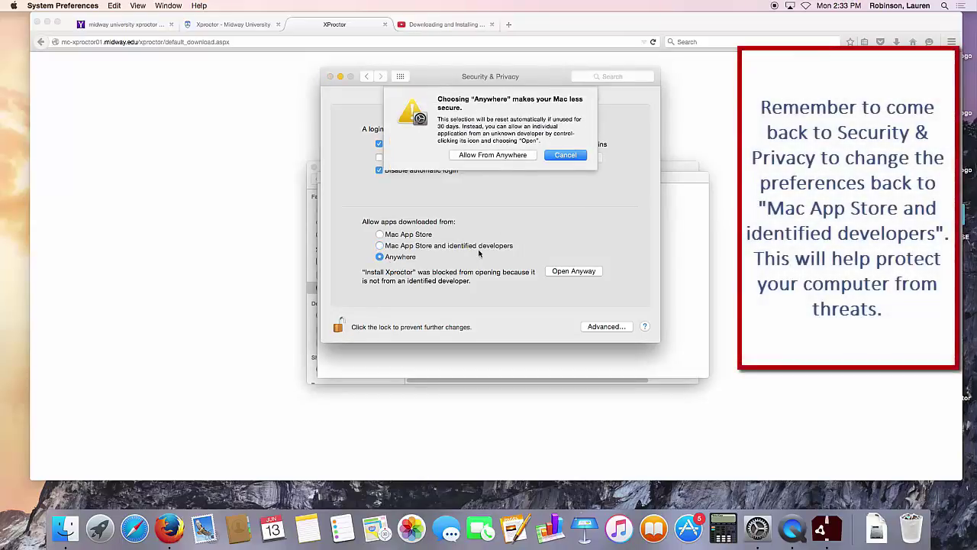
click(492, 155)
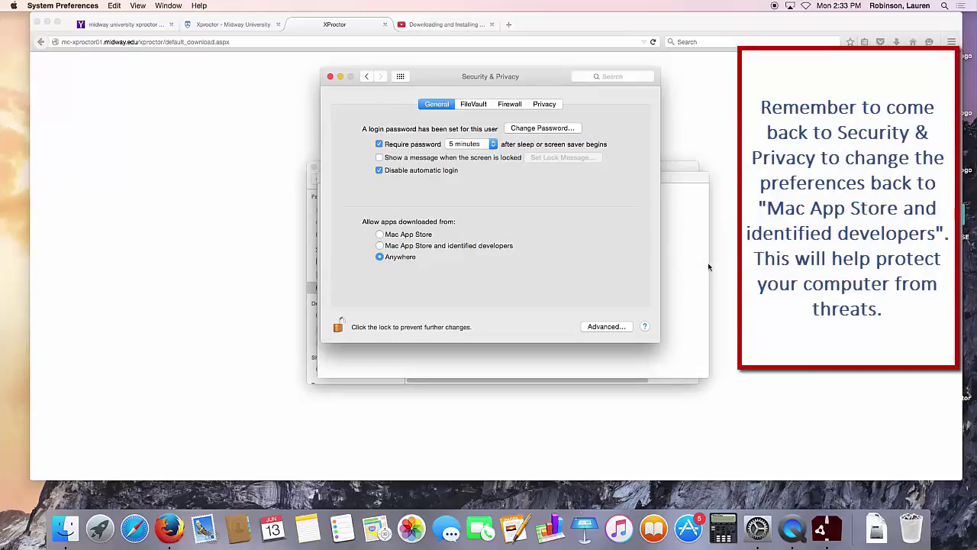
click(676, 266)
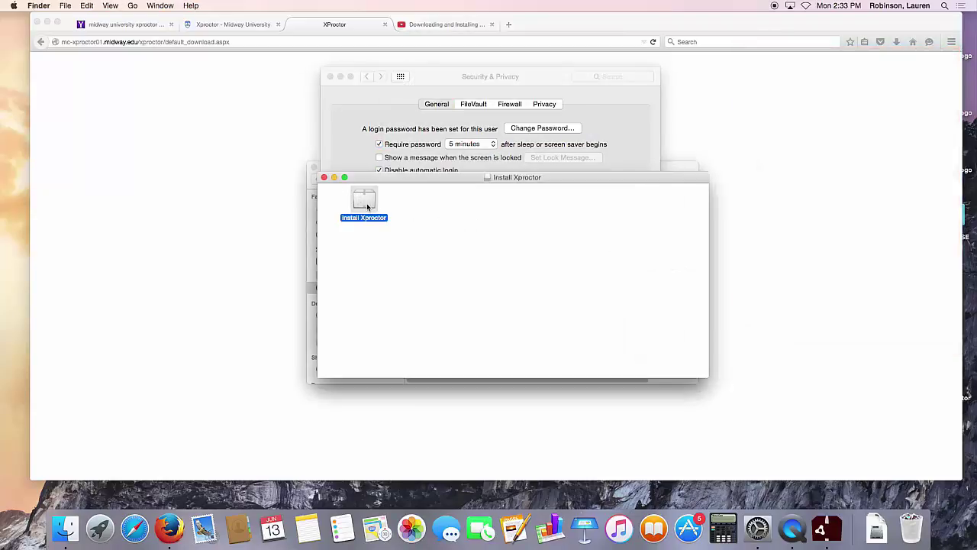
- Run Install Xproctor, install it into /Applications, and open the newly installed Xproctor
double_click(366, 203)
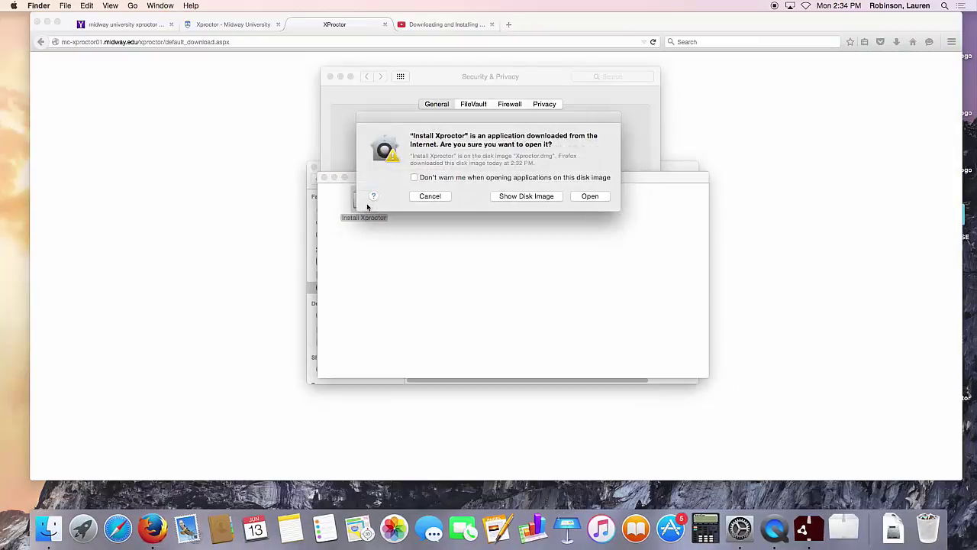
click(591, 196)
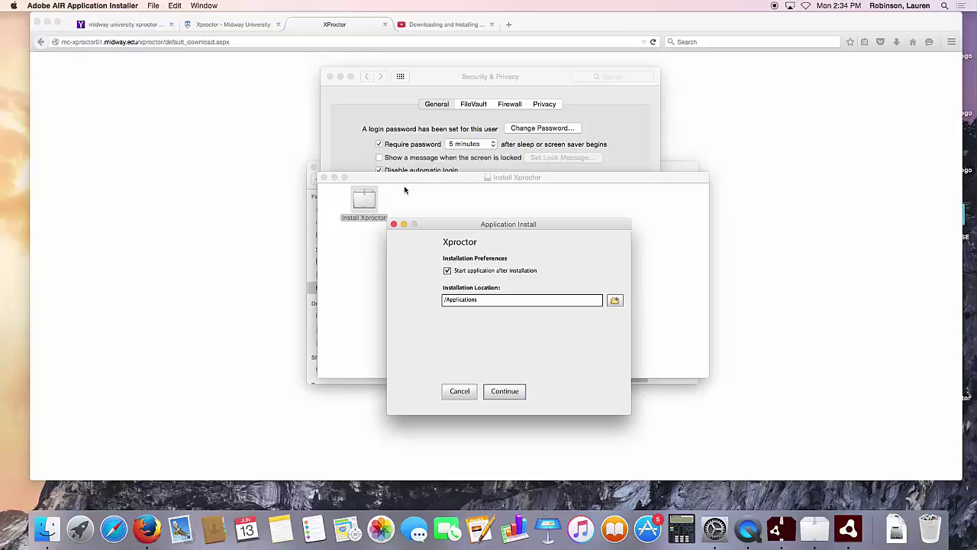
click(502, 393)
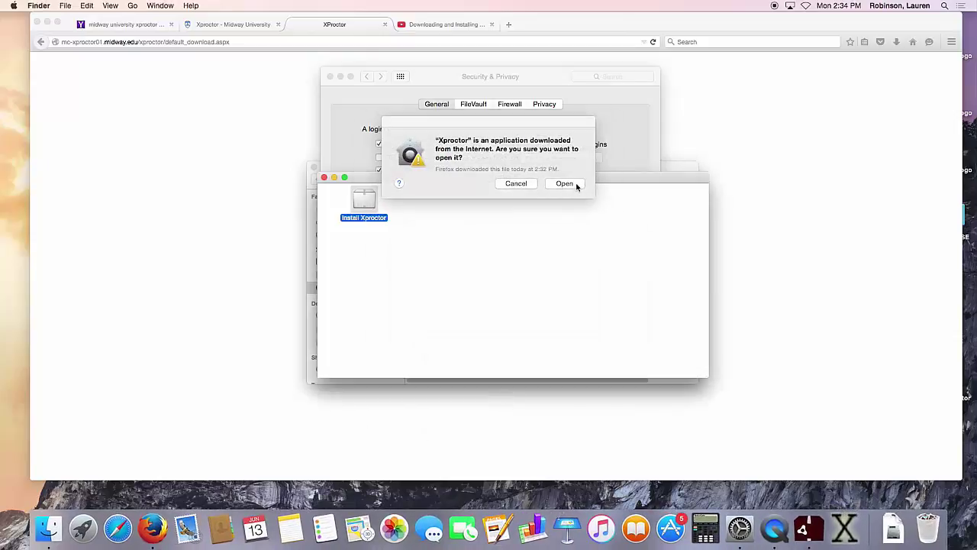
click(565, 183)
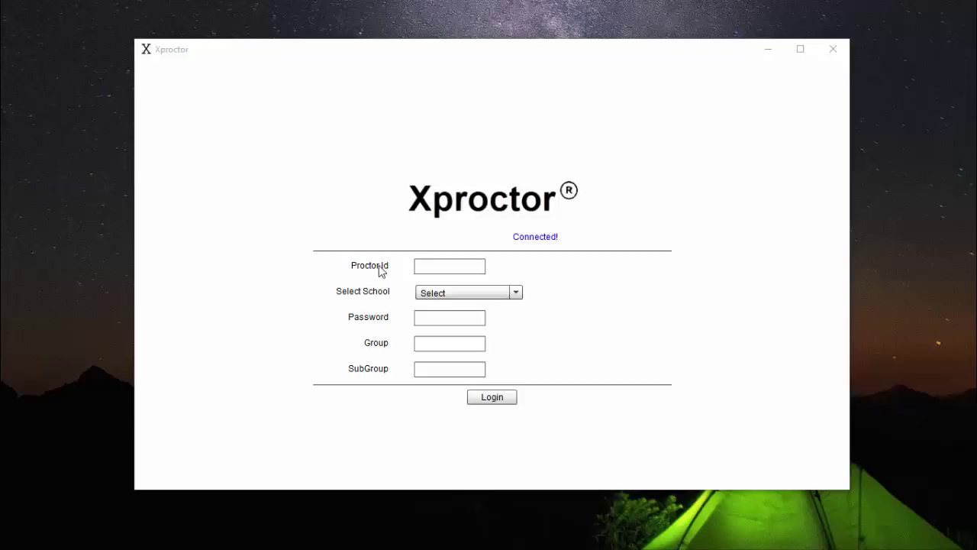
- Choose Midway University from the school list on the Xproctor login form
click(464, 265)
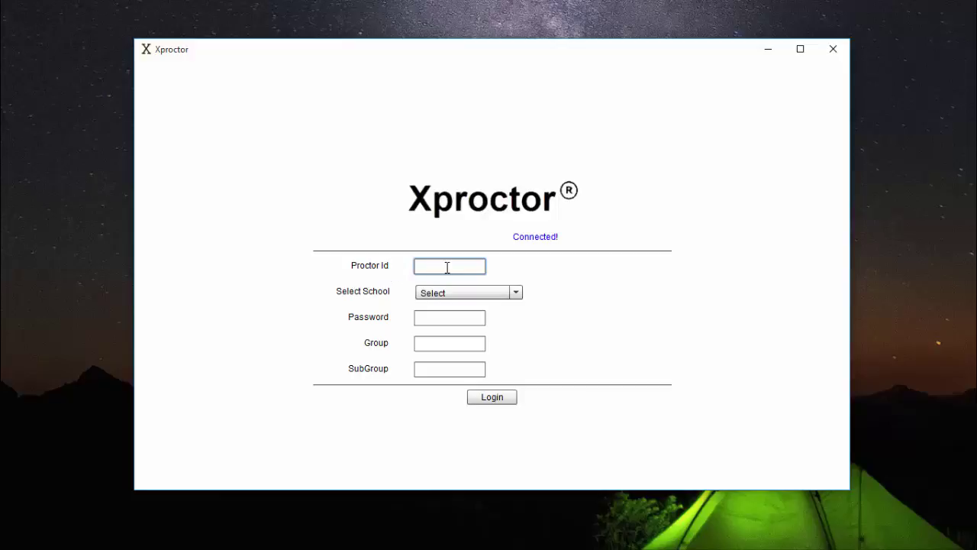
click(485, 292)
click(457, 326)
- Enter the proctor ID and the password, then move on to the Group field
click(462, 317)
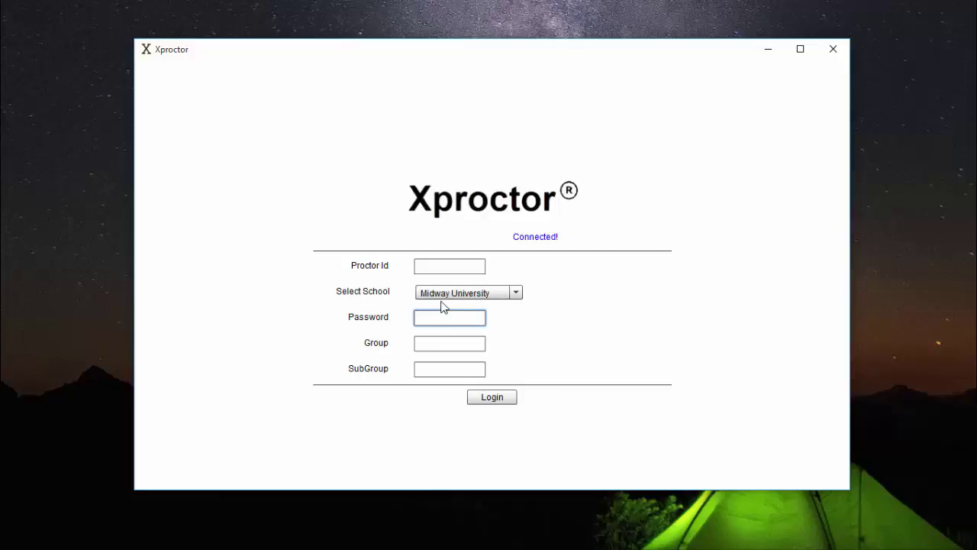
click(459, 267)
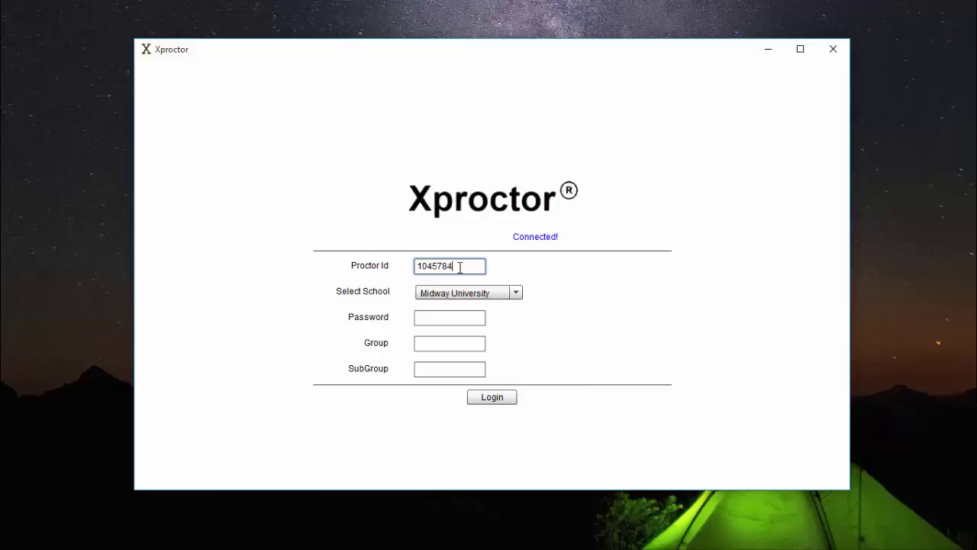
click(464, 317)
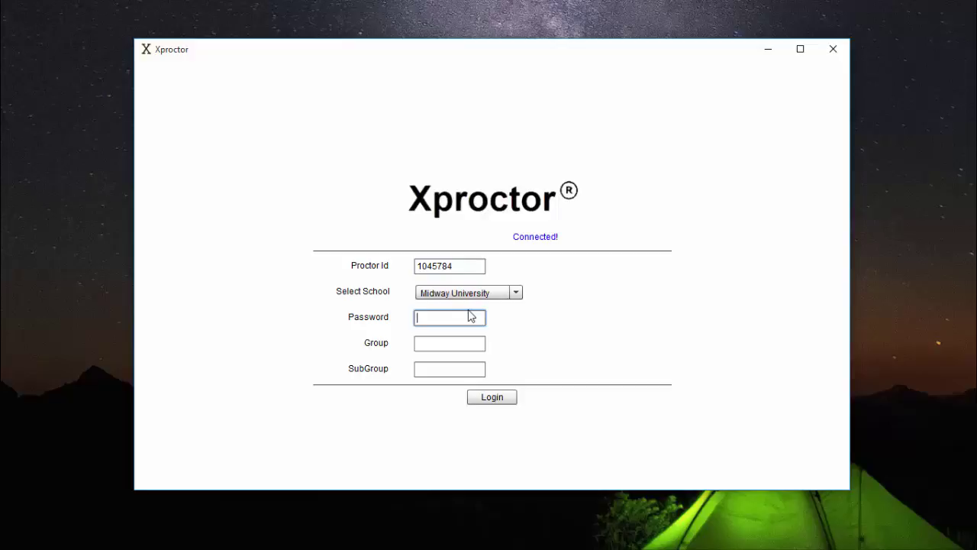
text(********)
key(Tab)
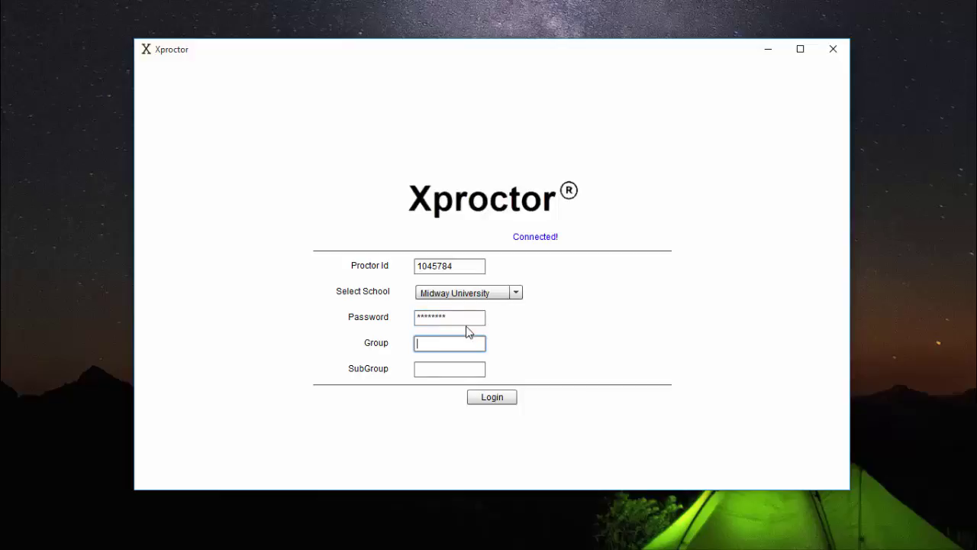